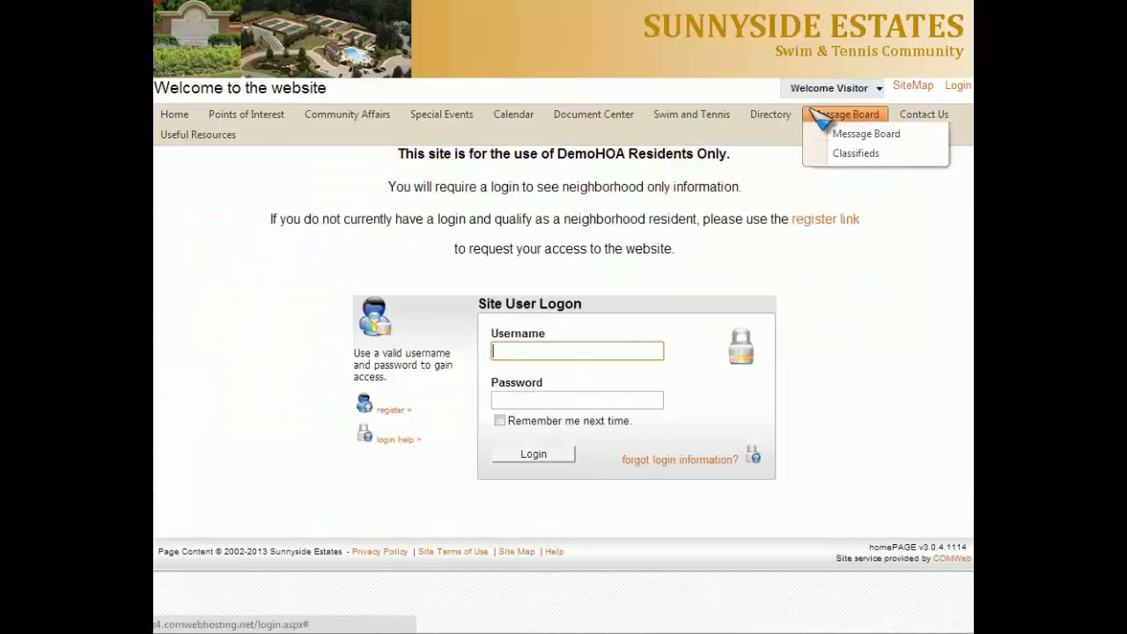
Log in to the community website as admin with the account password.
{"action": "left_click", "coordinate": [590, 352]}
{"action": "type", "text": "admin"}
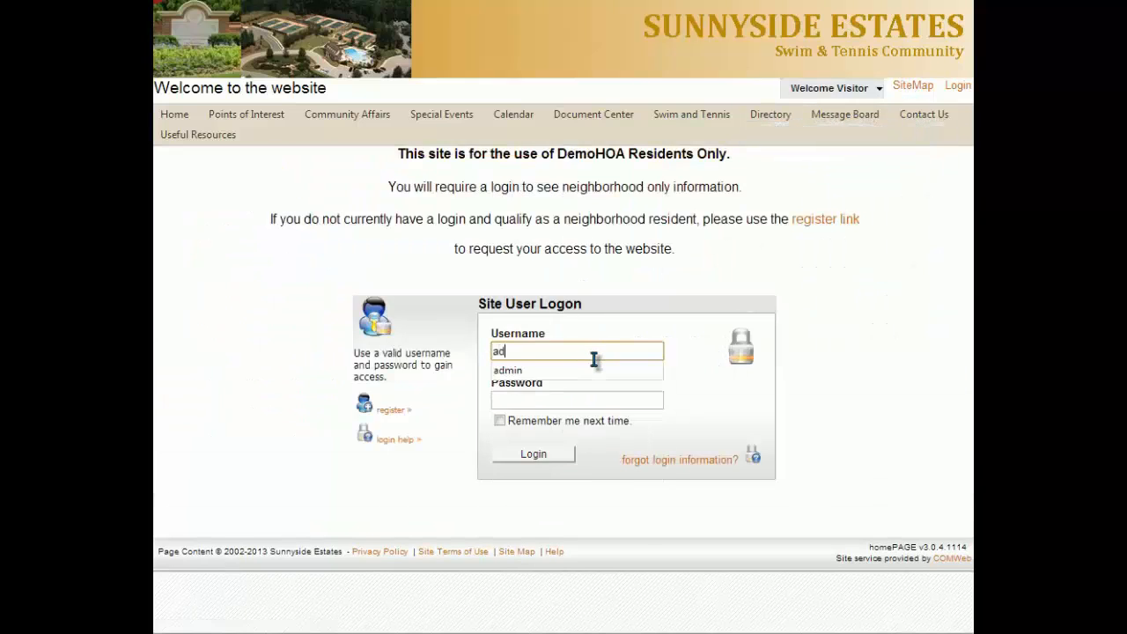
{"action": "key", "text": "Tab"}
{"action": "type", "text": "•••••••••"}
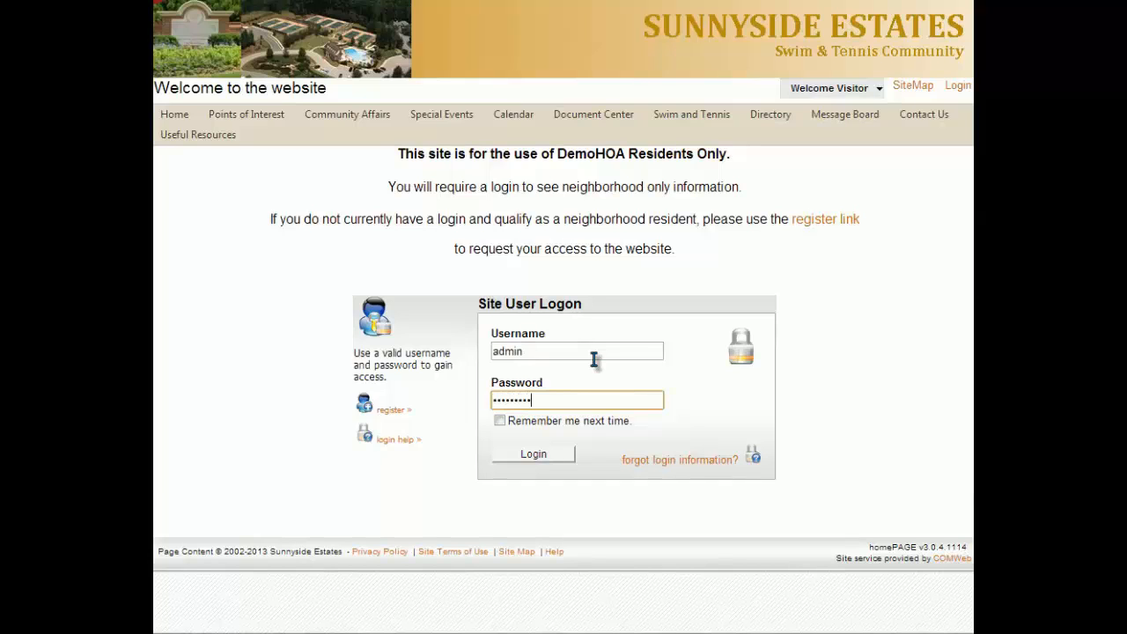
{"action": "left_click", "coordinate": [545, 456]}
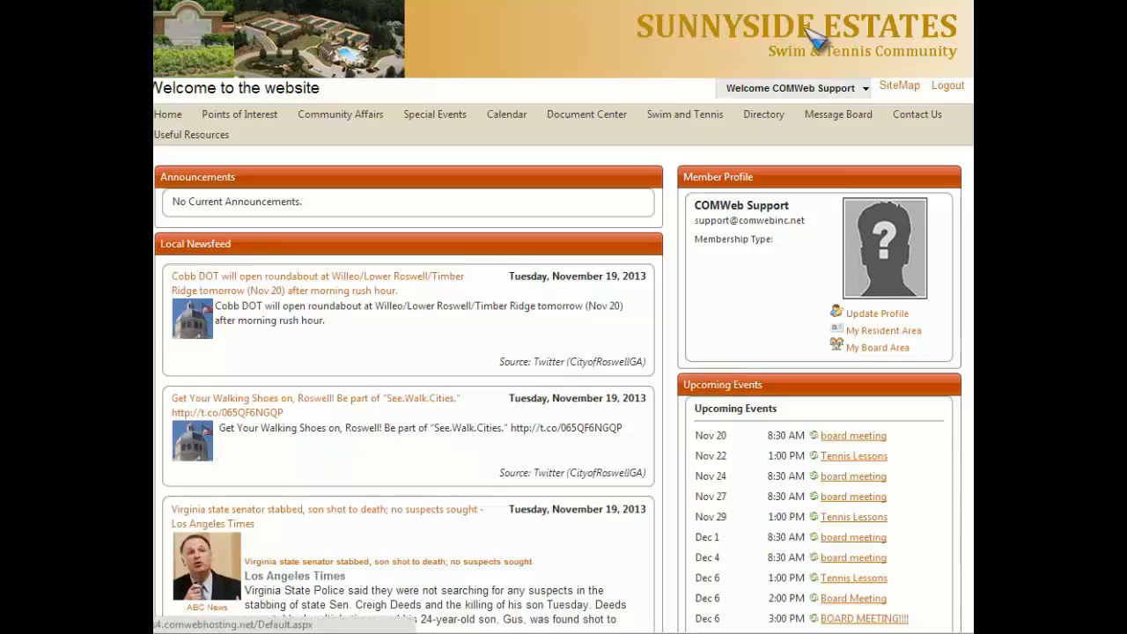
Enter the community's location address in the Site Settings of the site configuration and save the settings.
{"action": "left_click", "coordinate": [807, 90]}
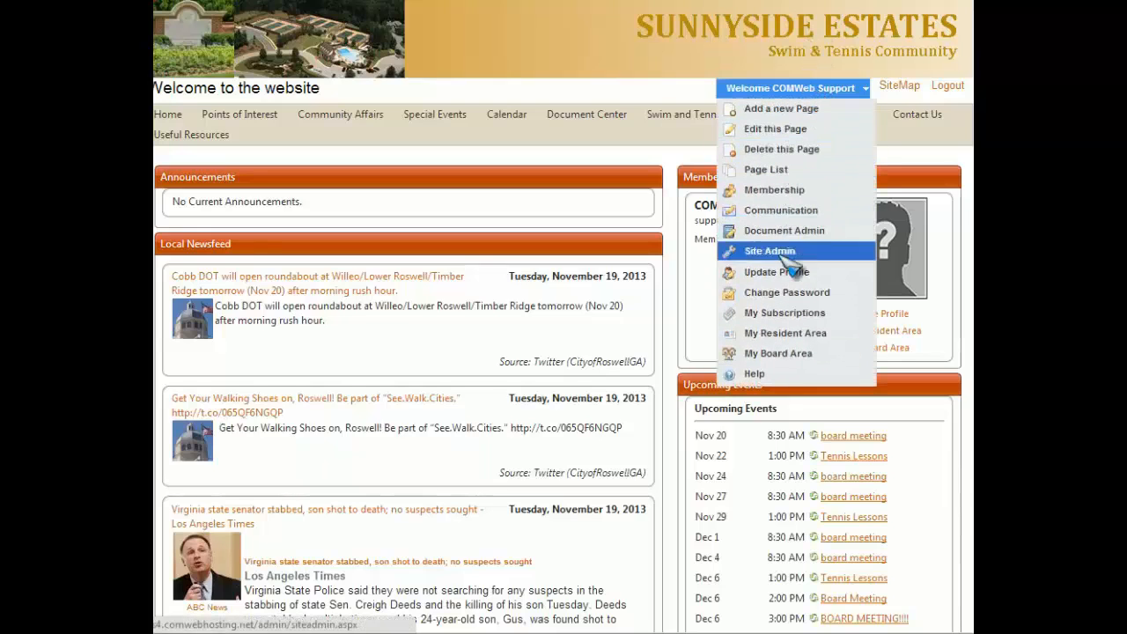
{"action": "left_click", "coordinate": [779, 251]}
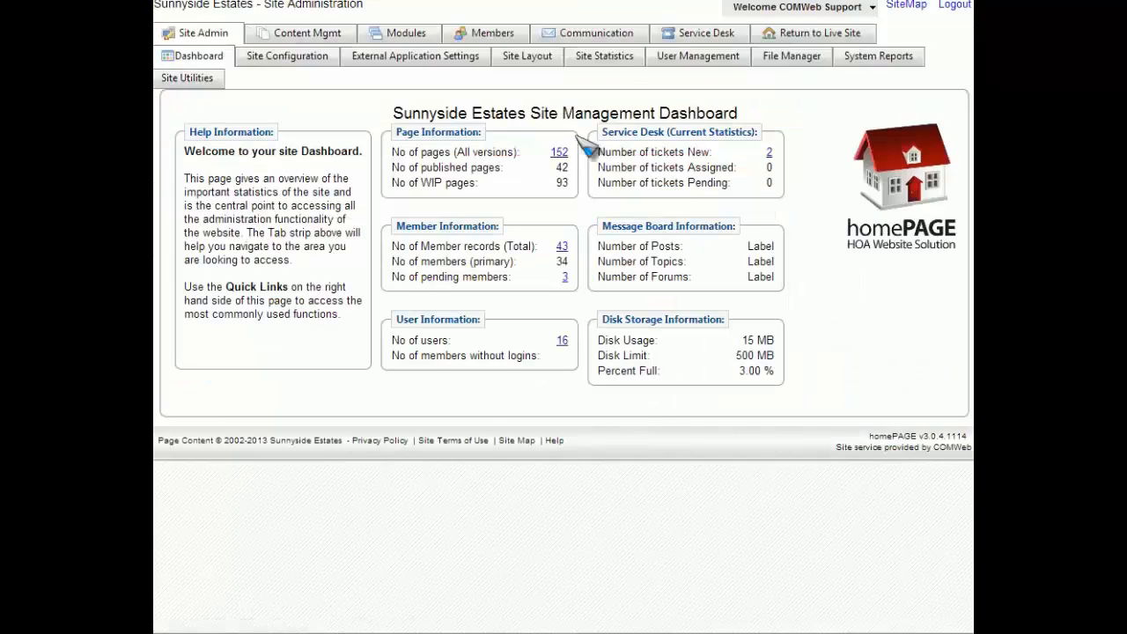
{"action": "left_click", "coordinate": [287, 57]}
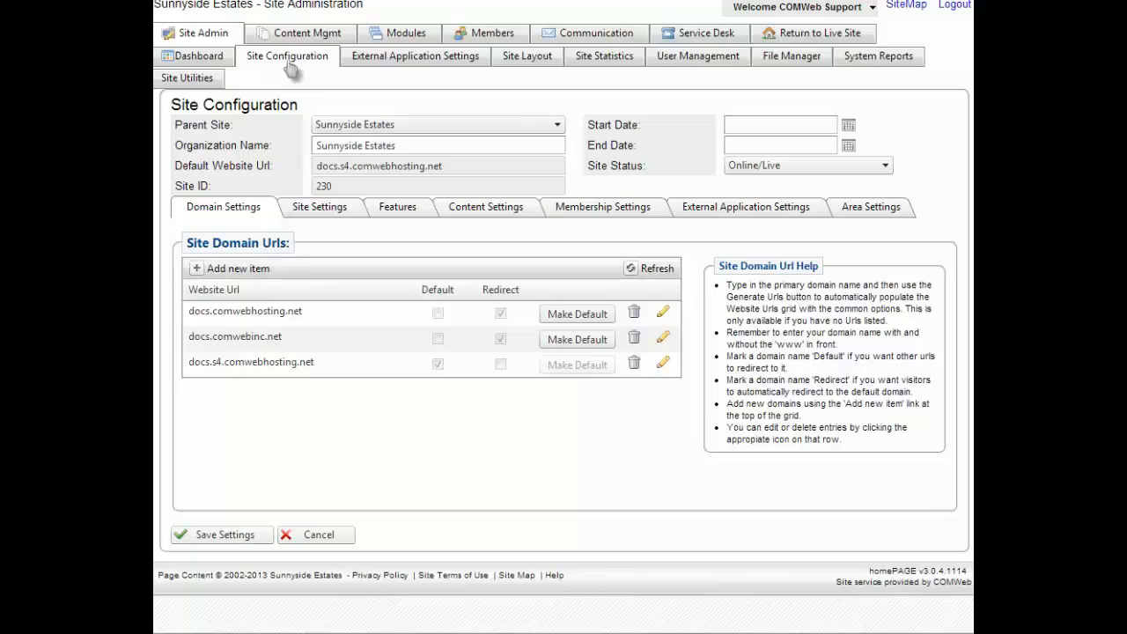
{"action": "left_click", "coordinate": [313, 213]}
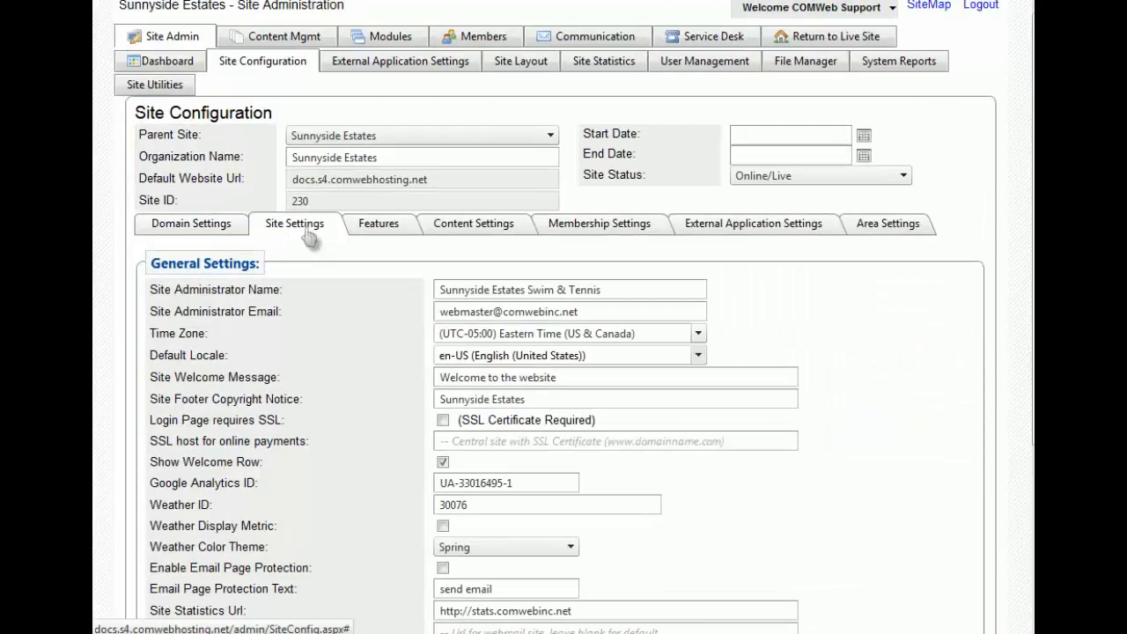
{"action": "scroll", "coordinate": [313, 284], "scroll_direction": "down", "scroll_amount": 3}
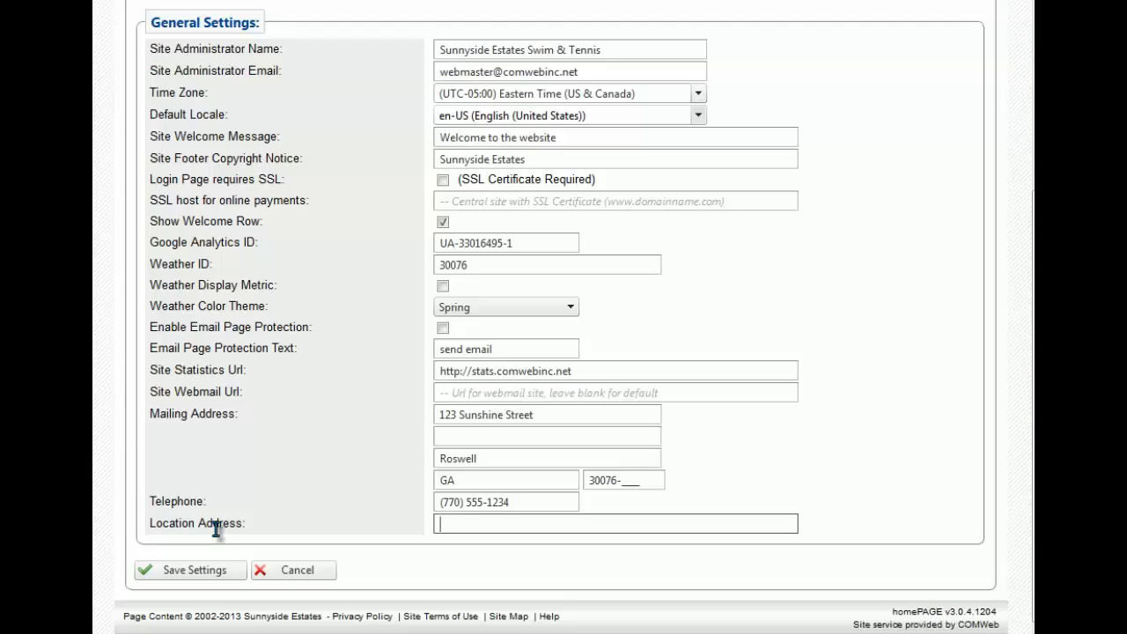
{"action": "type", "text": "1 Georgia Dome Dr Nw, Atlanta"}
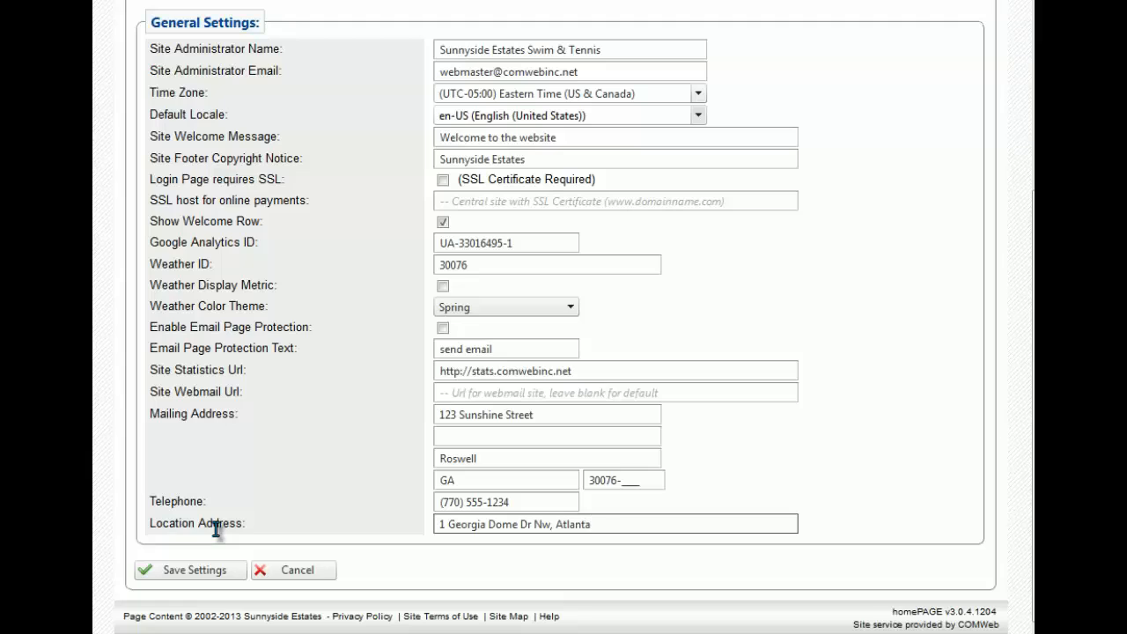
{"action": "type", "text": ", GA"}
{"action": "left_click", "coordinate": [195, 570]}
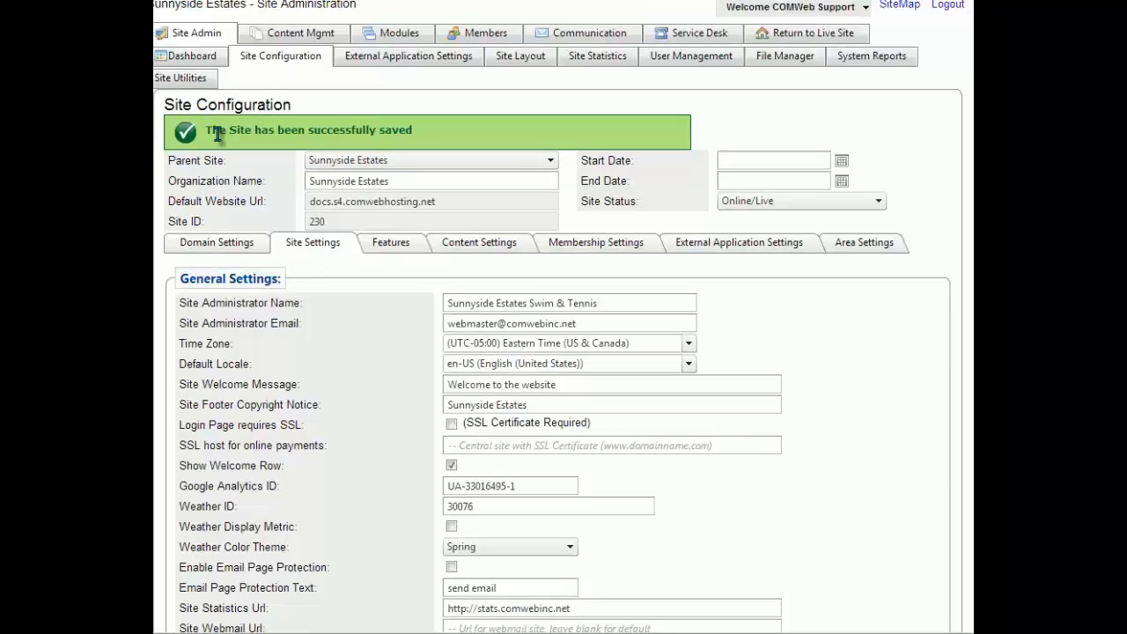
Start a new page with "Points of Interest" as both its page title and its menu item label.
{"action": "left_click", "coordinate": [867, 9]}
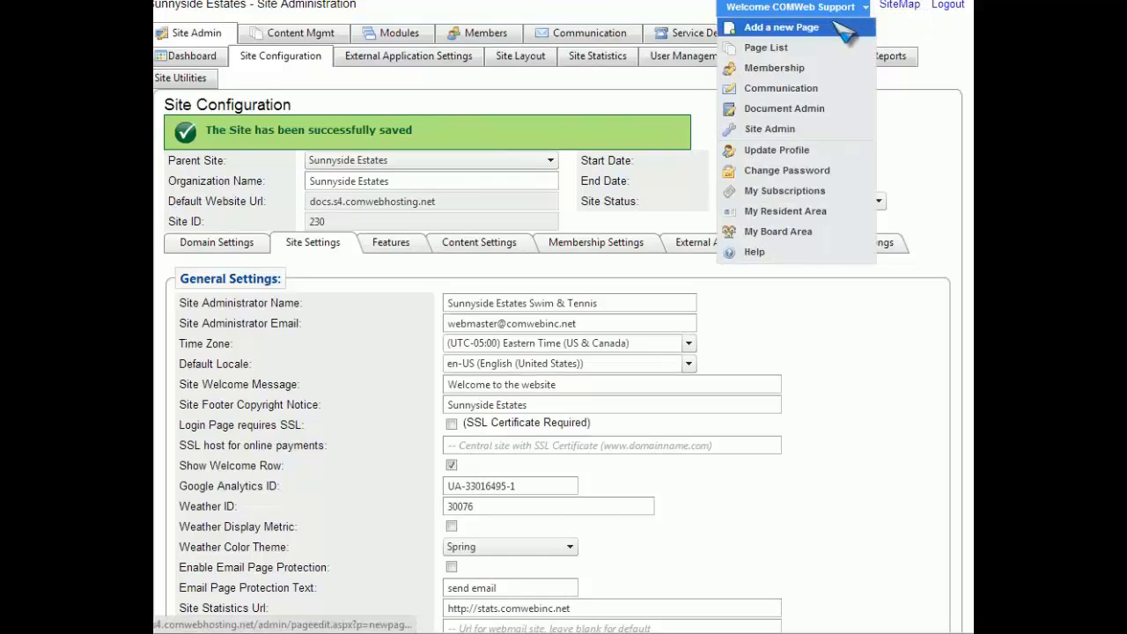
{"action": "left_click", "coordinate": [805, 35]}
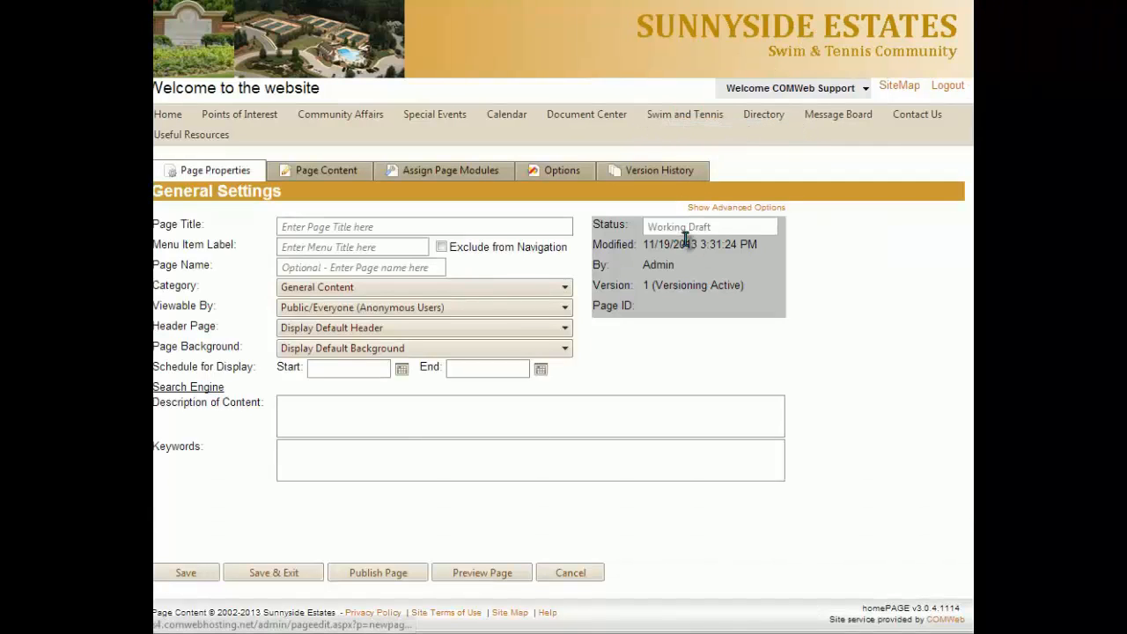
{"action": "left_click", "coordinate": [333, 228]}
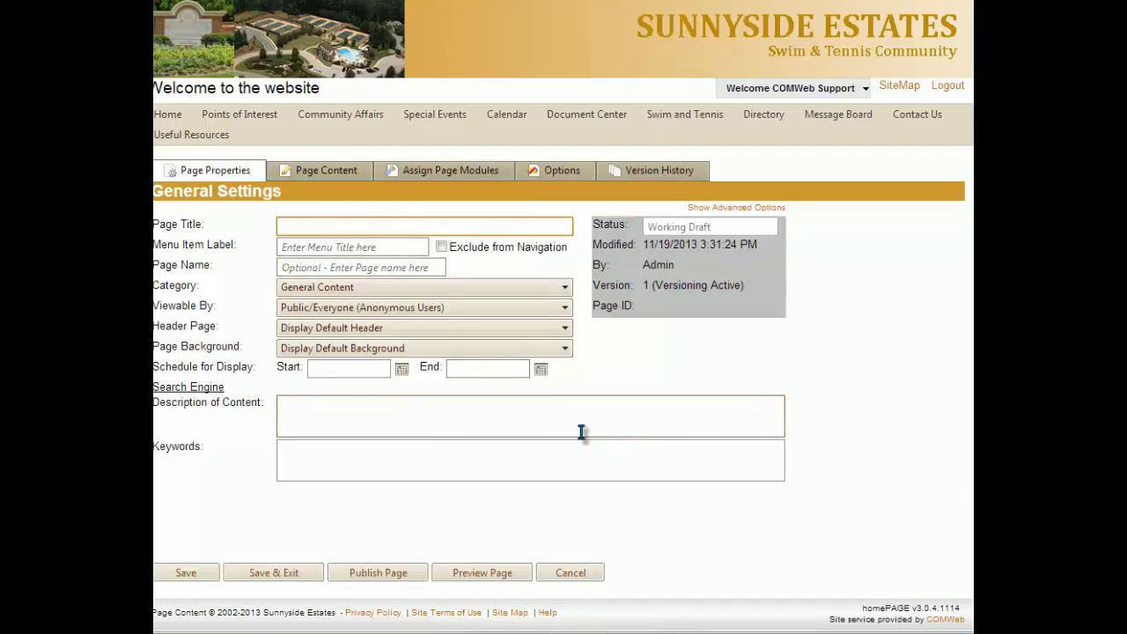
{"action": "type", "text": "Points of Inte"}
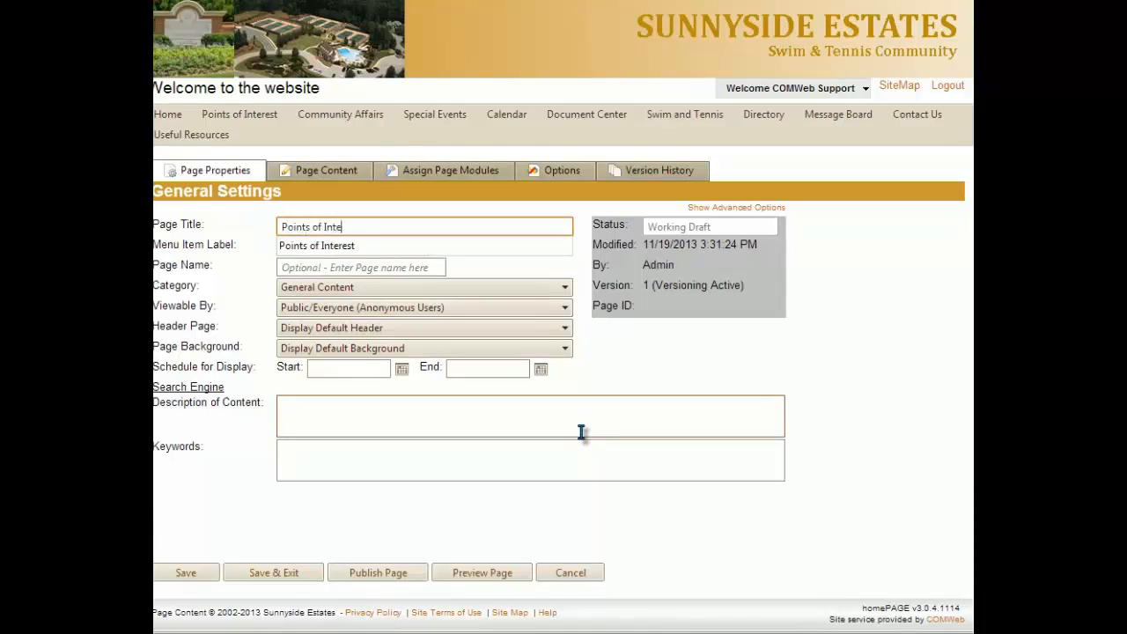
{"action": "type", "text": "rest"}
{"action": "key", "text": "Tab"}
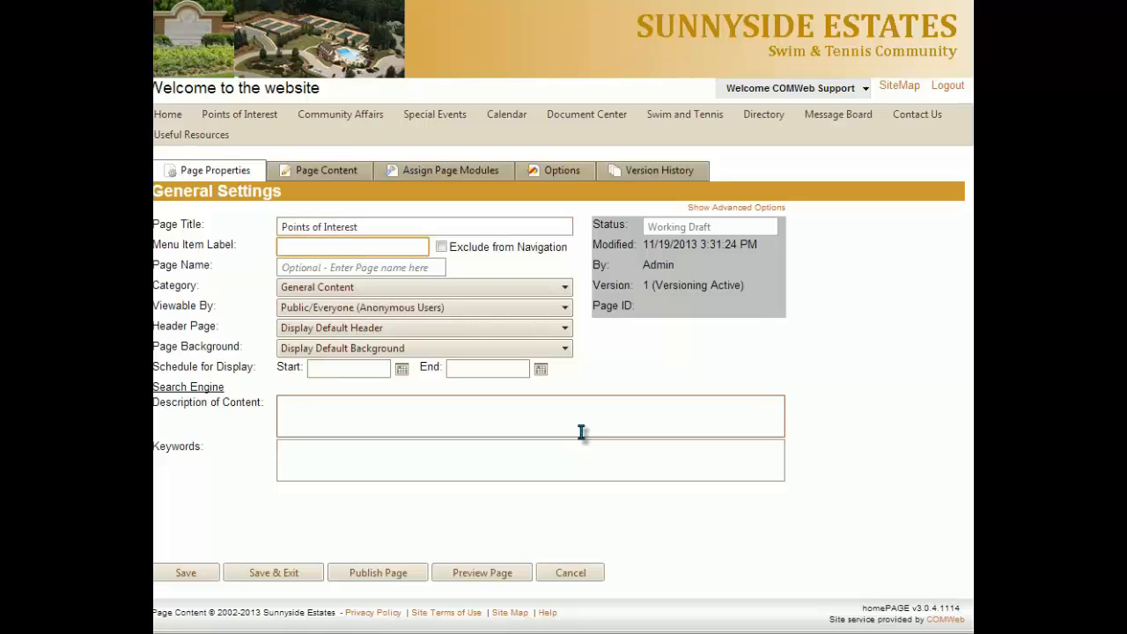
{"action": "type", "text": "Points of I"}
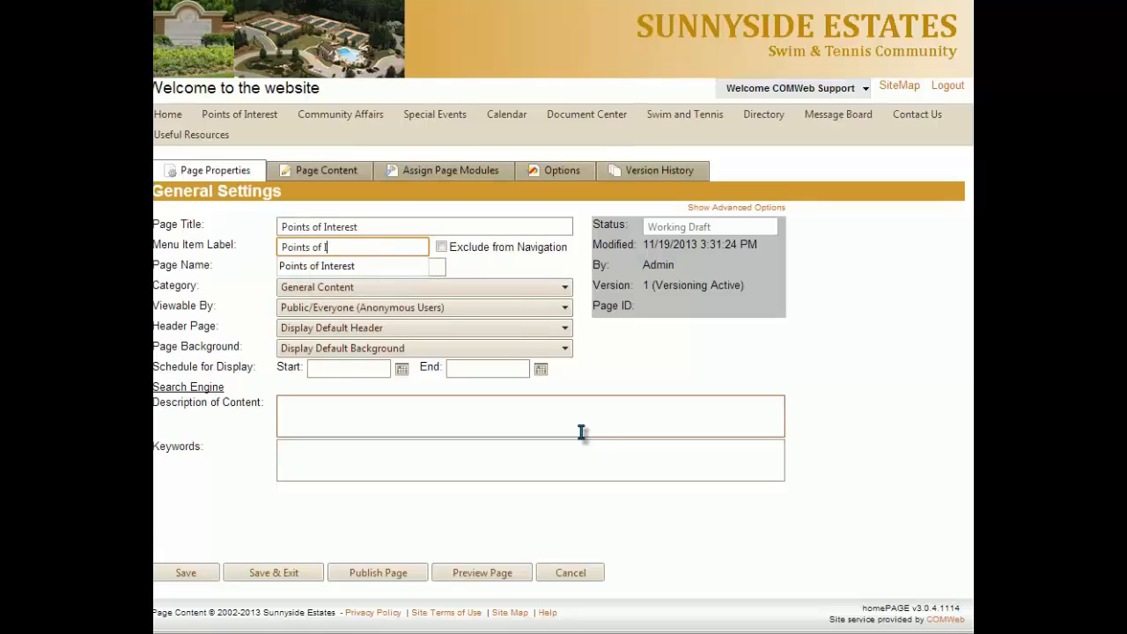
{"action": "type", "text": "nterest"}
{"action": "left_click", "coordinate": [679, 410]}
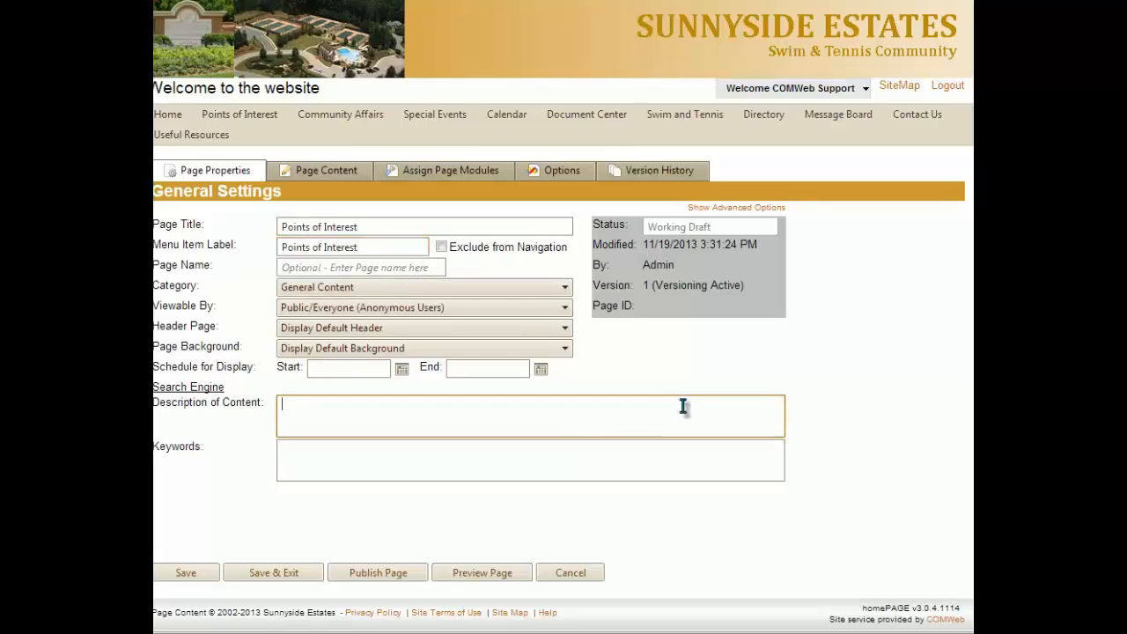
Set the page's category to General Content and make it viewable by Registered Users Only (Requires Login).
{"action": "left_click", "coordinate": [565, 288]}
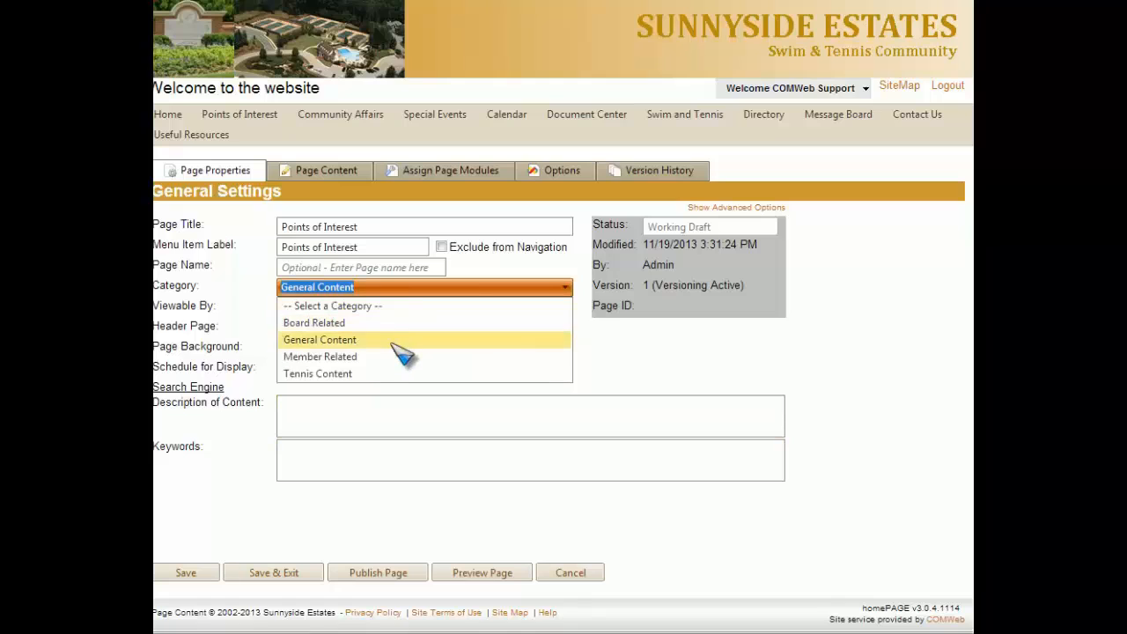
{"action": "left_click", "coordinate": [371, 346]}
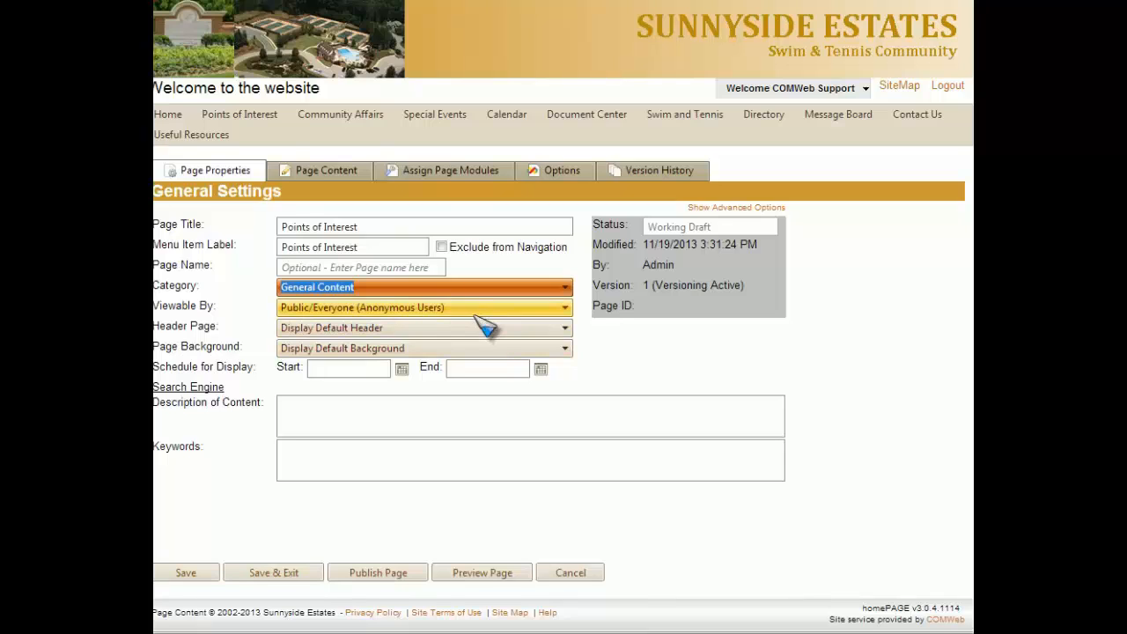
{"action": "left_click", "coordinate": [565, 310]}
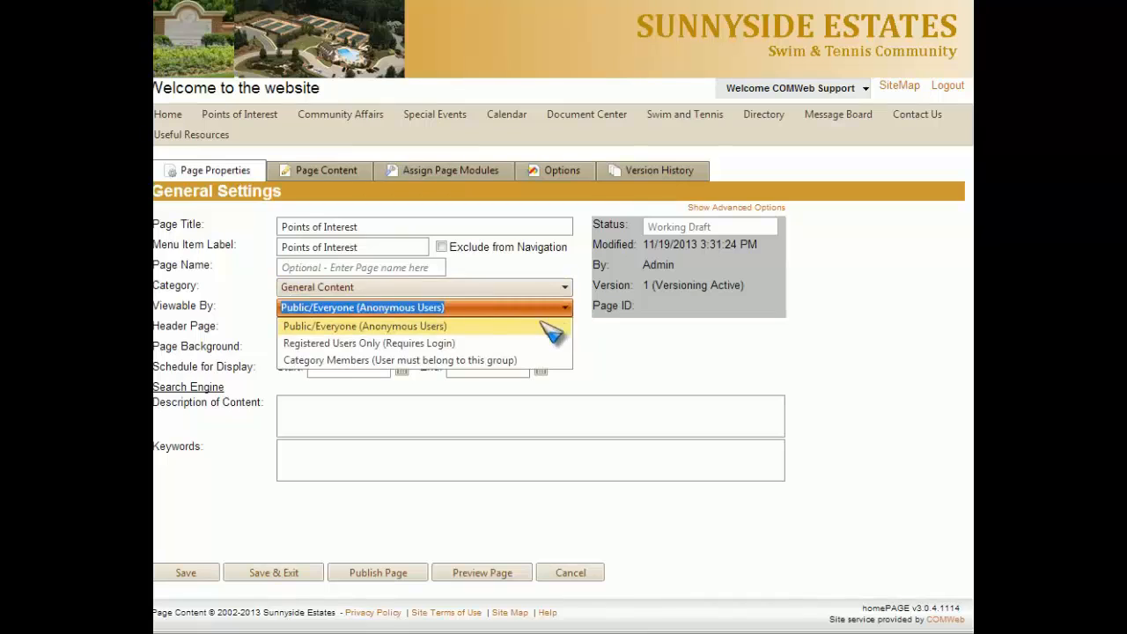
{"action": "left_click", "coordinate": [499, 345]}
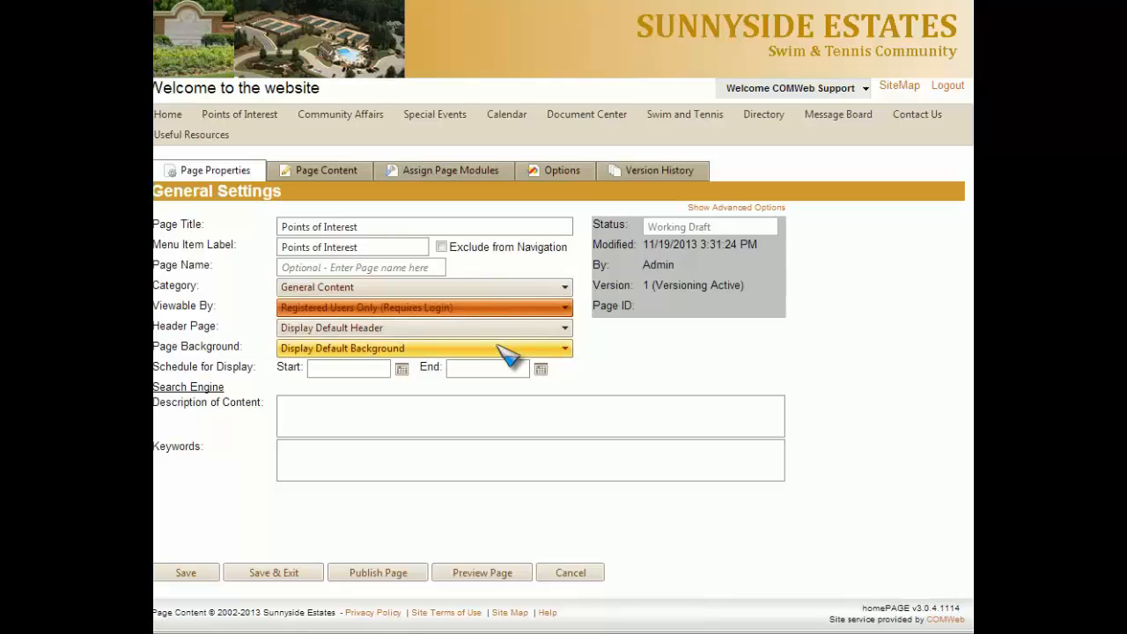
Assign the POI Map Display module to position 2 of the page and publish the page.
{"action": "left_click", "coordinate": [462, 178]}
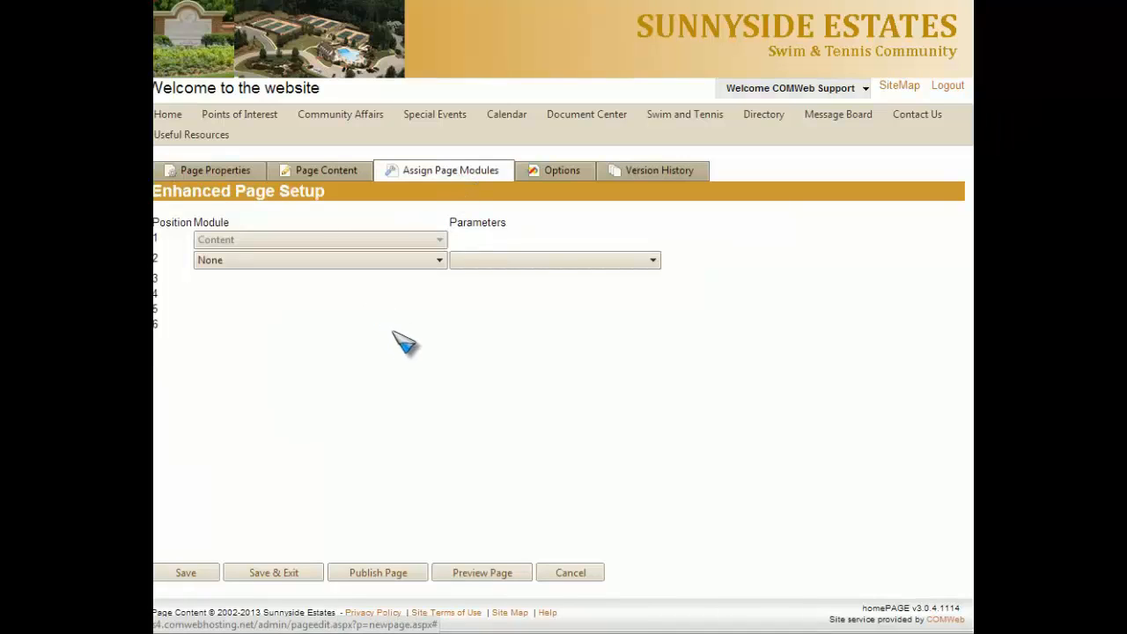
{"action": "left_click", "coordinate": [440, 261]}
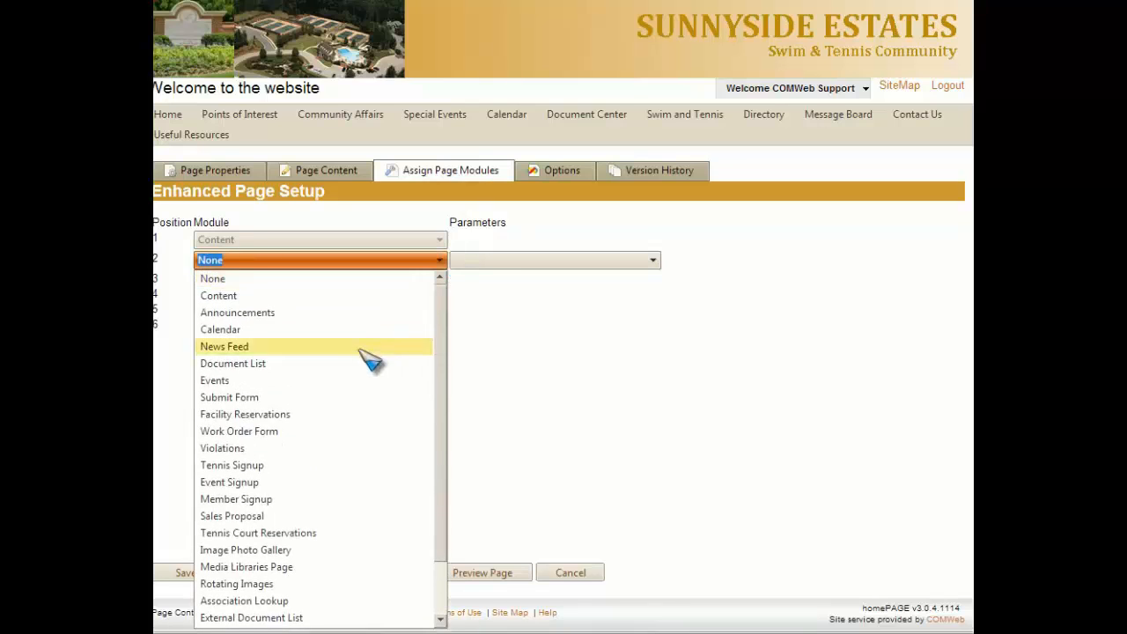
{"action": "scroll", "coordinate": [365, 390], "scroll_direction": "down", "scroll_amount": 1}
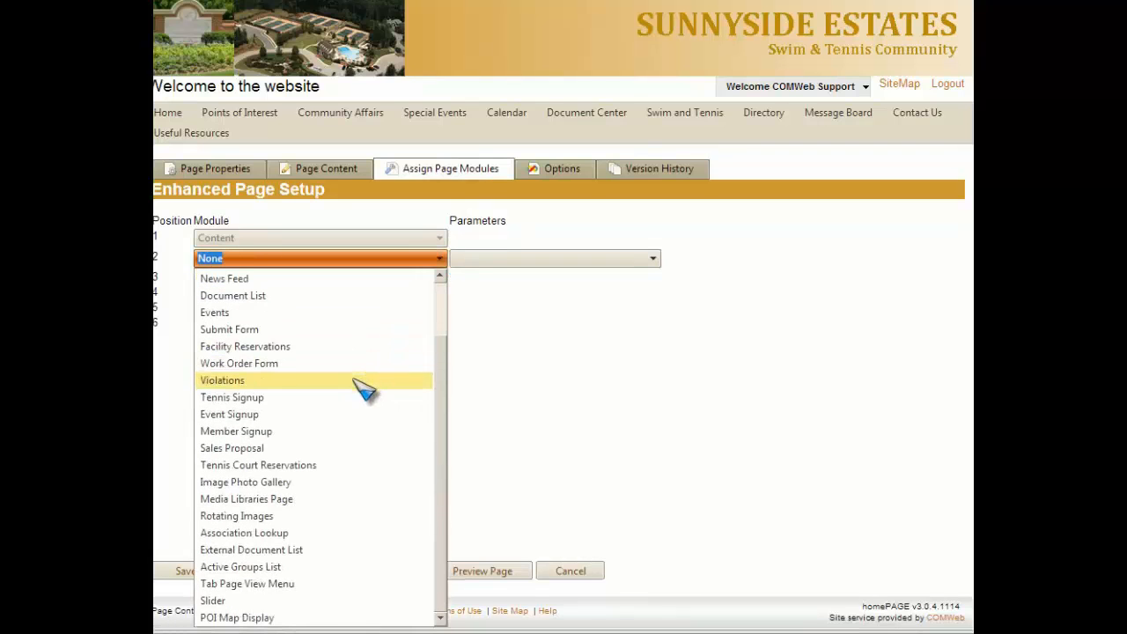
{"action": "left_click", "coordinate": [374, 619]}
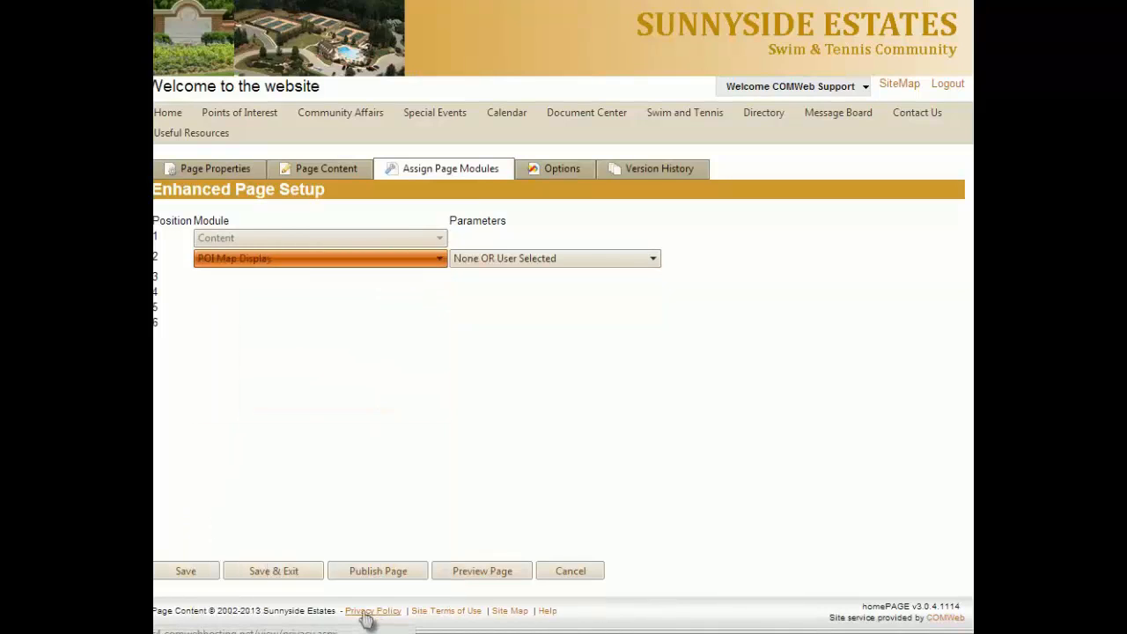
{"action": "left_click", "coordinate": [400, 571]}
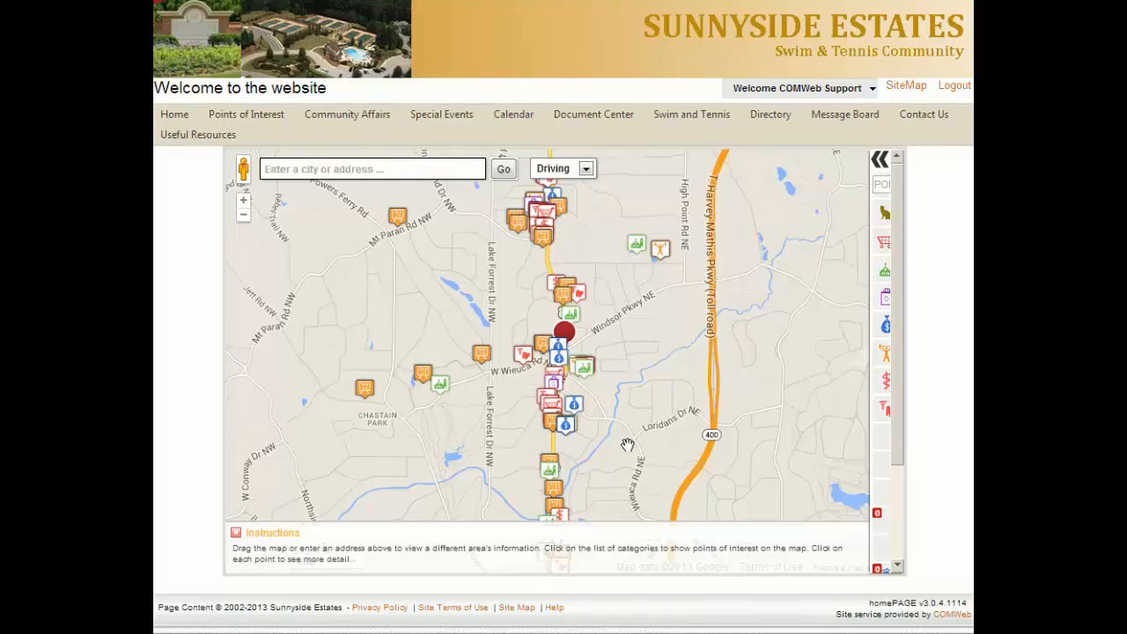
In menu maintenance, place the unassigned Points of Interest page under the Points of Interest menu group, then save and publish the menu.
{"action": "mouse_move", "coordinate": [874, 93]}
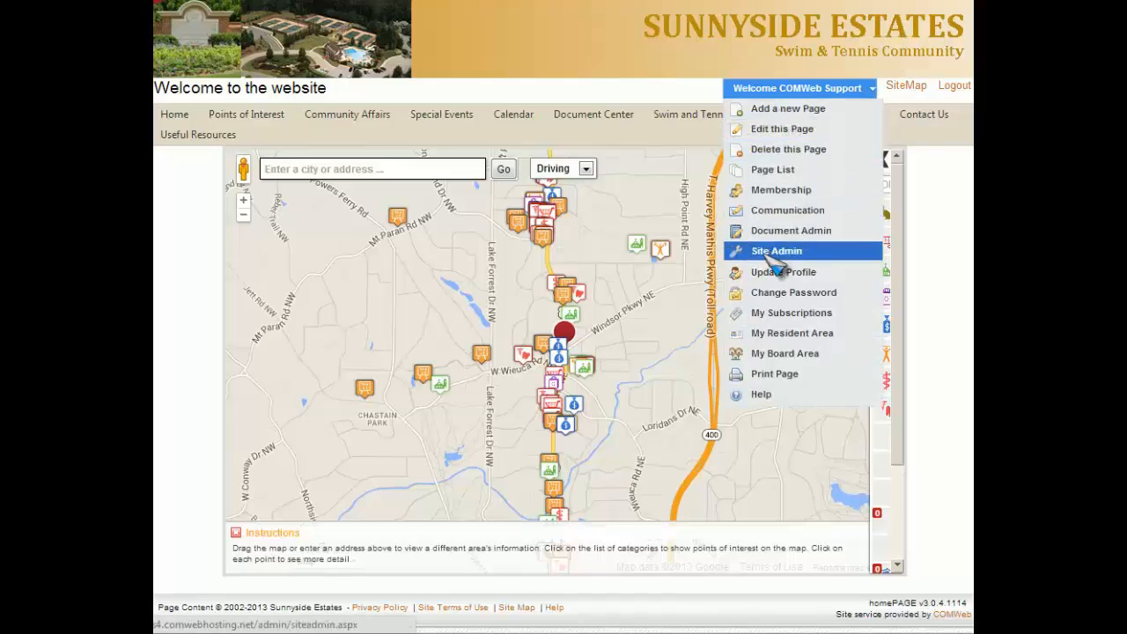
{"action": "left_click", "coordinate": [773, 255]}
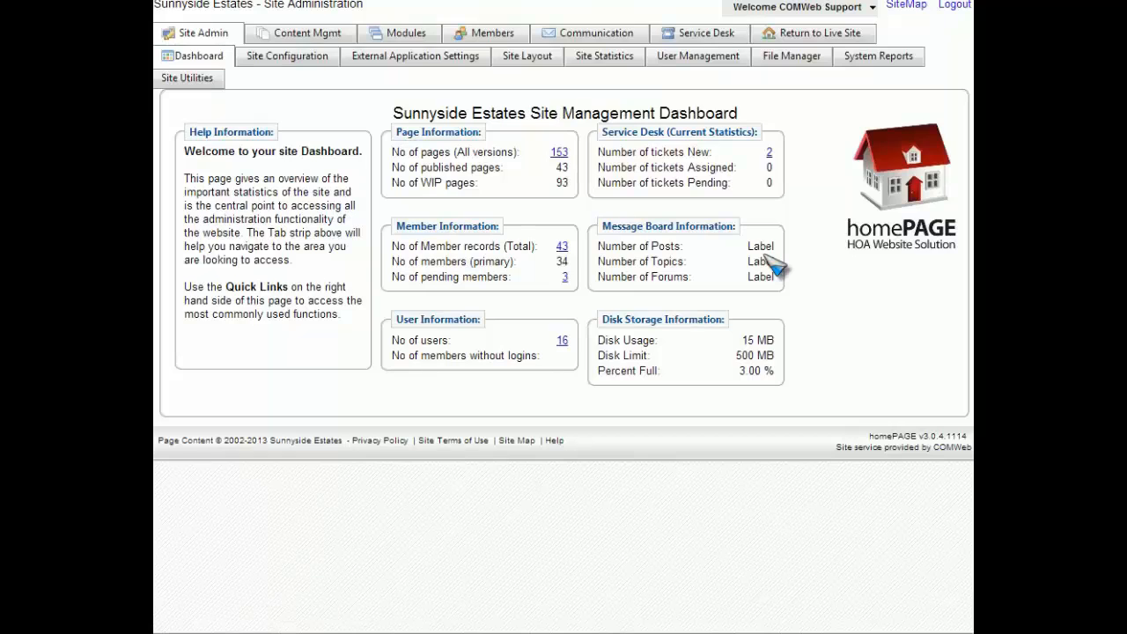
{"action": "left_click", "coordinate": [318, 42]}
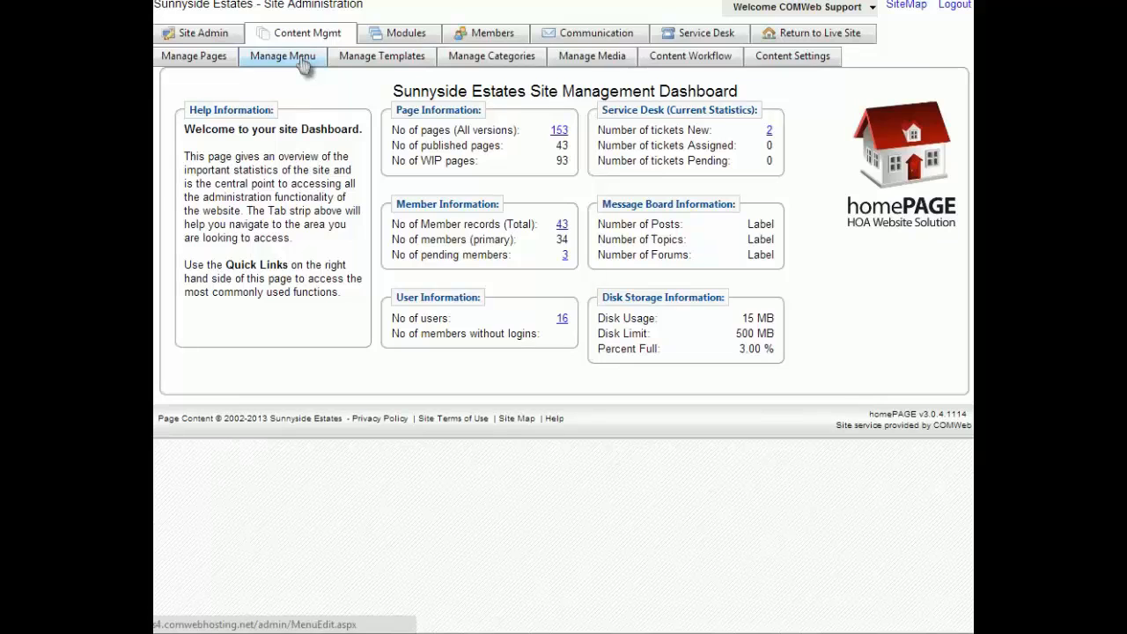
{"action": "left_click", "coordinate": [302, 64]}
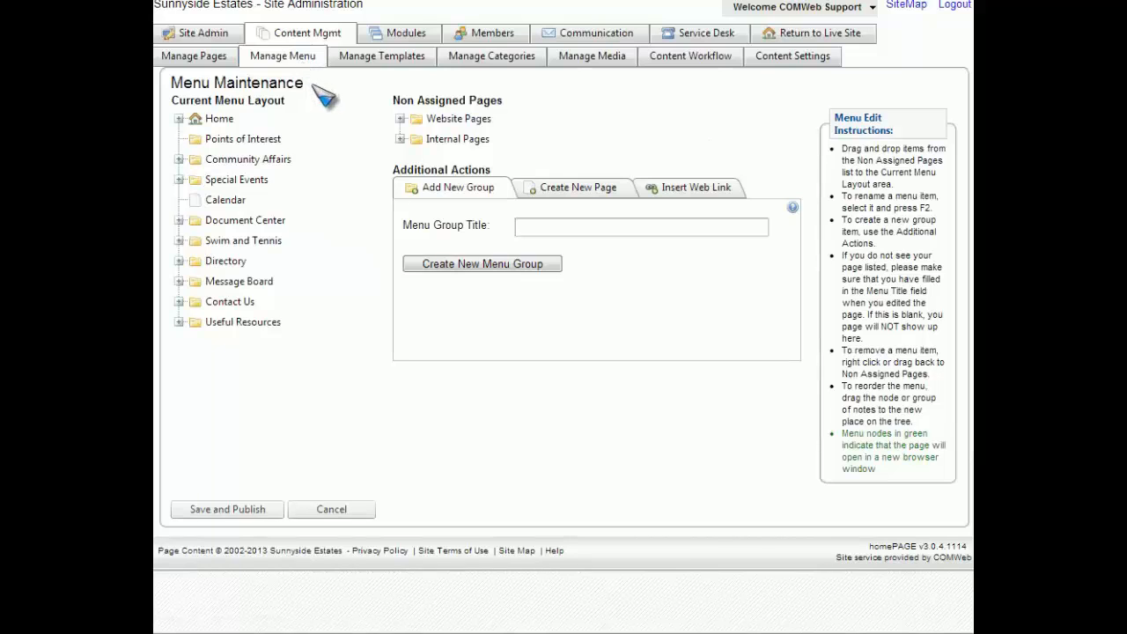
{"action": "left_click", "coordinate": [400, 118]}
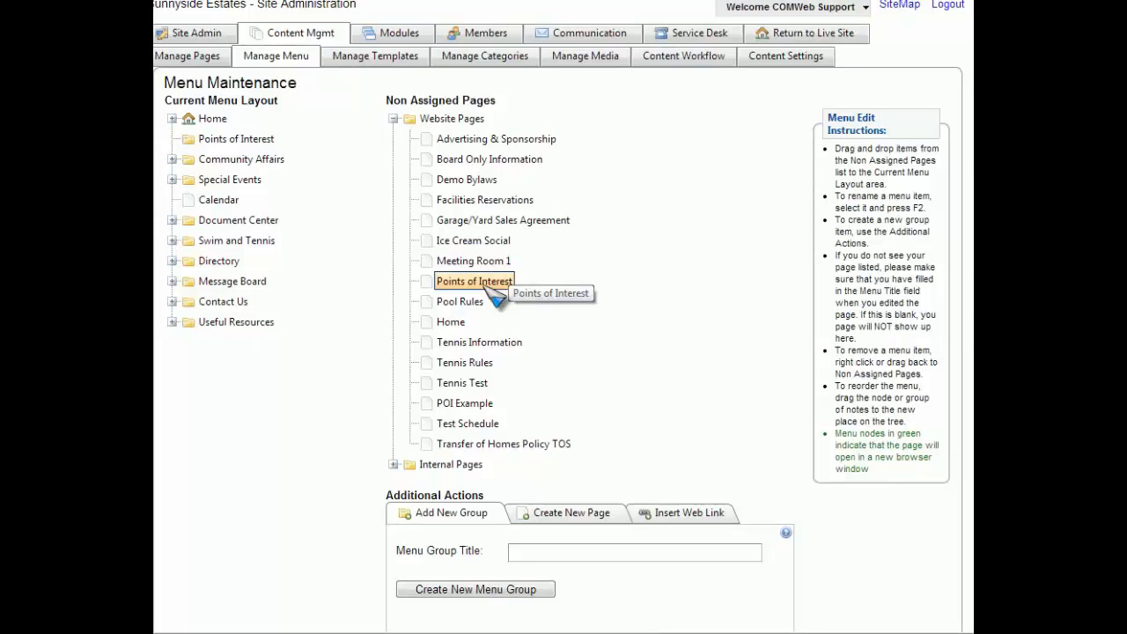
{"action": "left_click_drag", "start_coordinate": [492, 295], "coordinate": [262, 164]}
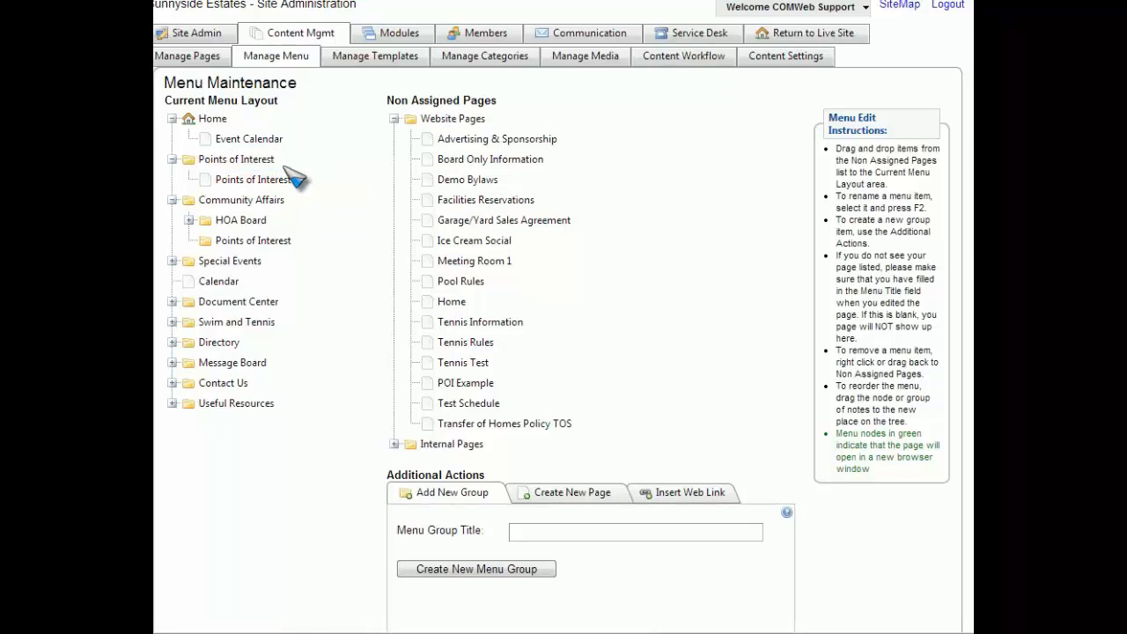
{"action": "scroll", "coordinate": [295, 178], "scroll_direction": "down", "scroll_amount": 3}
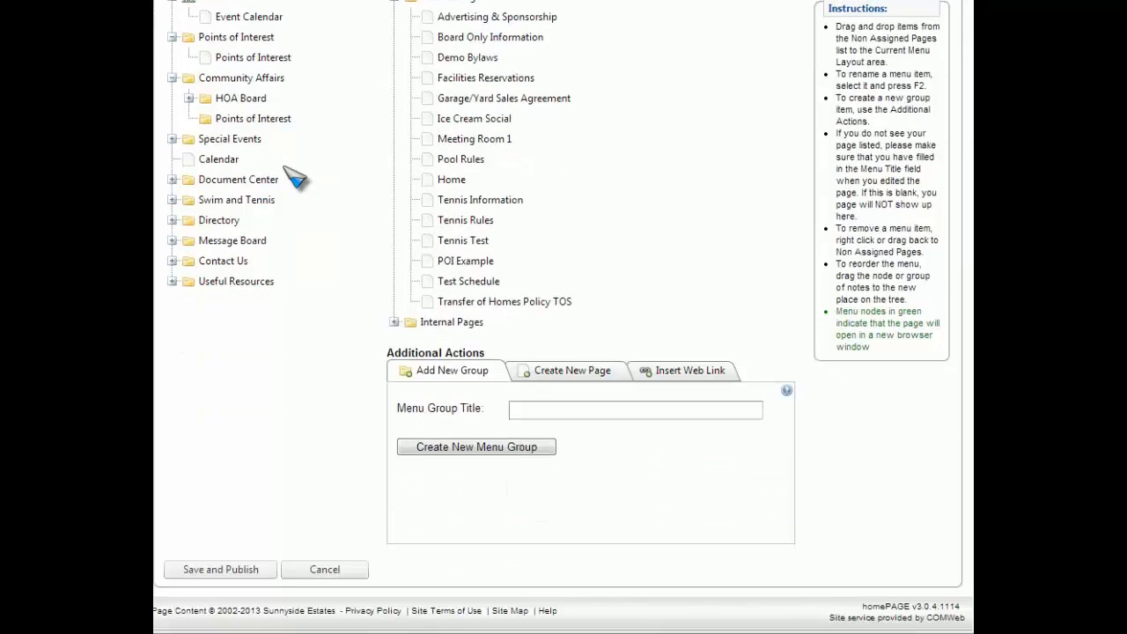
{"action": "left_click", "coordinate": [241, 568]}
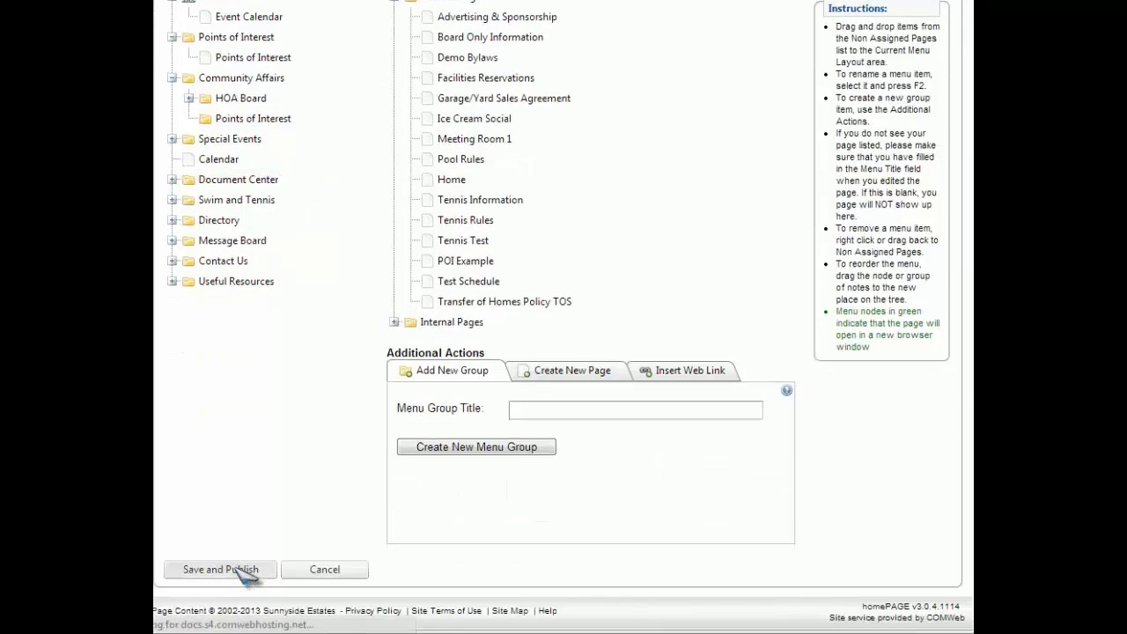
{"action": "scroll", "coordinate": [248, 579], "scroll_direction": "up", "scroll_amount": 3}
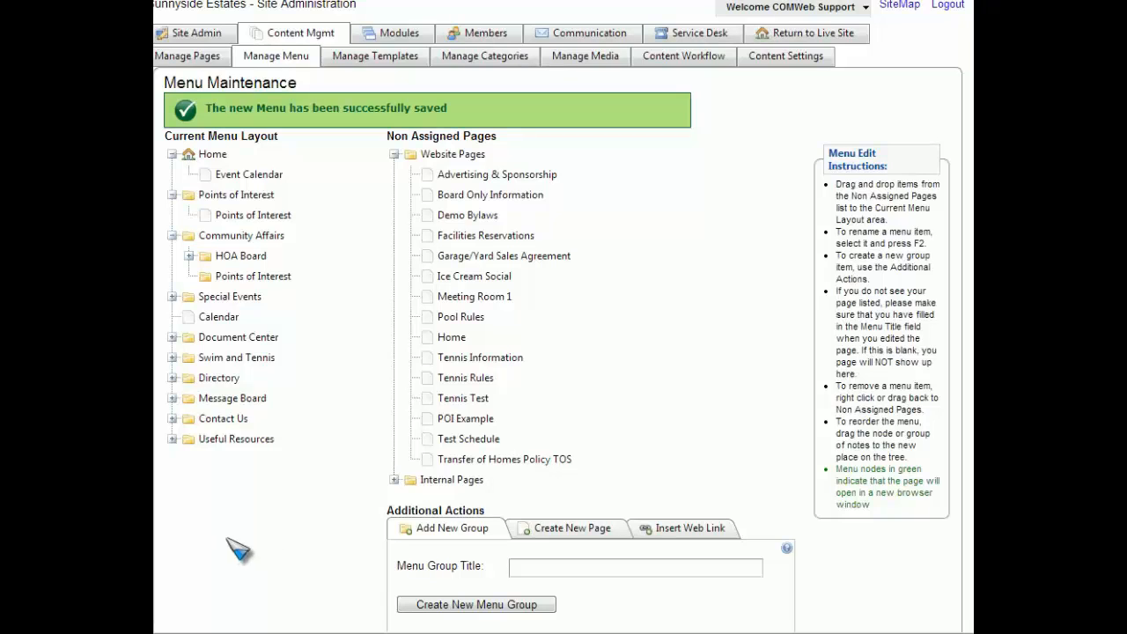
Return to the live site and view the Points of Interest page from its menu group.
{"action": "left_click", "coordinate": [840, 42]}
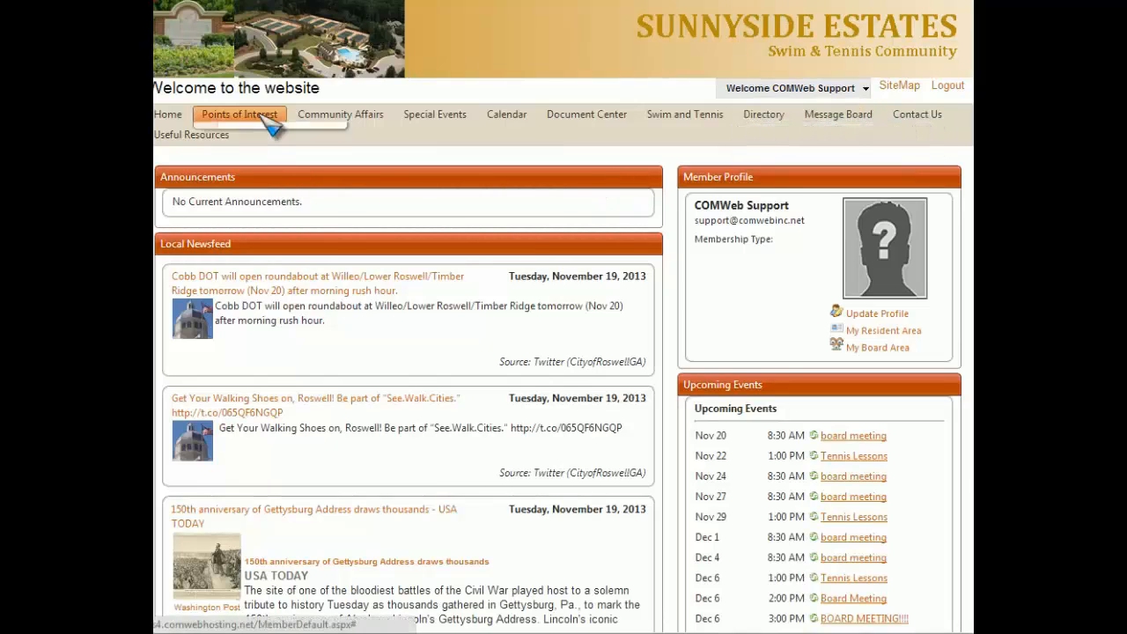
{"action": "mouse_move", "coordinate": [270, 125]}
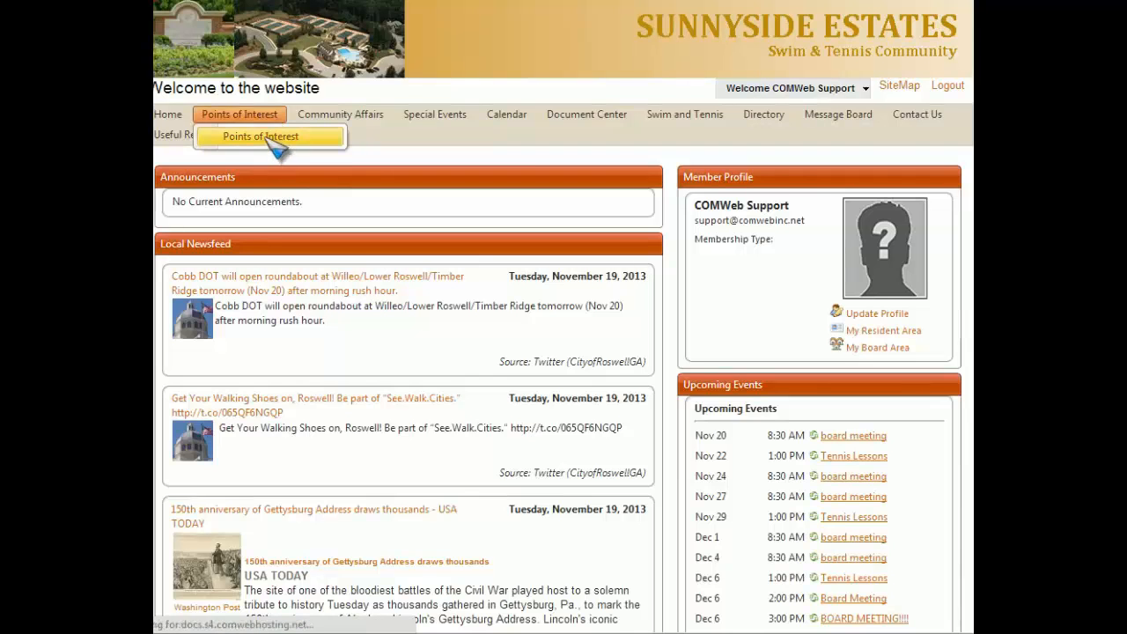
{"action": "left_click", "coordinate": [271, 143]}
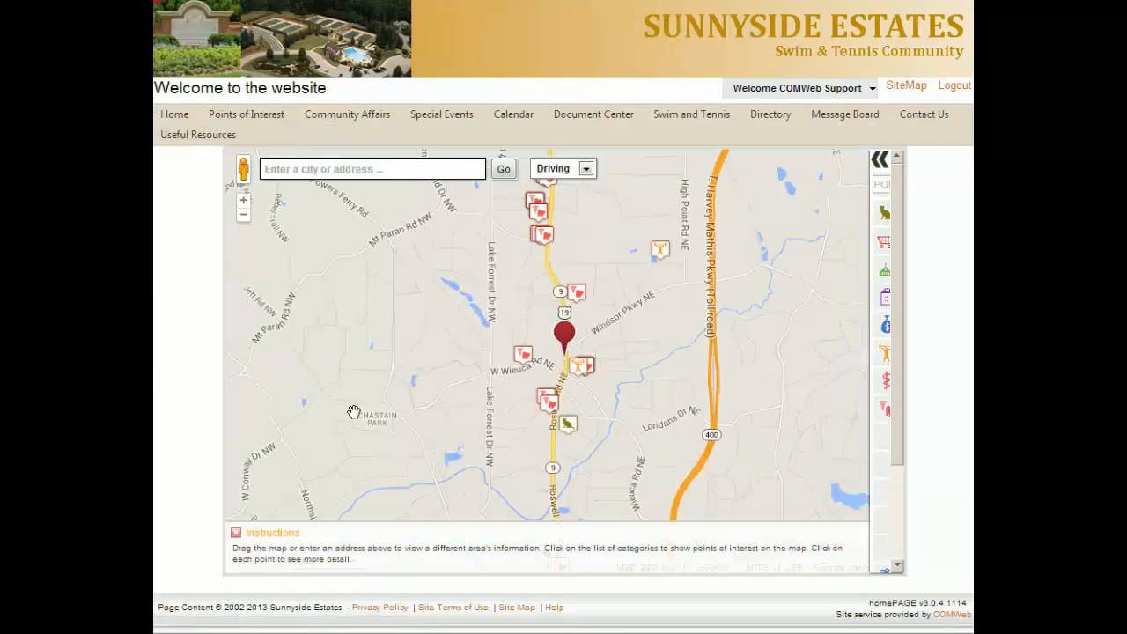